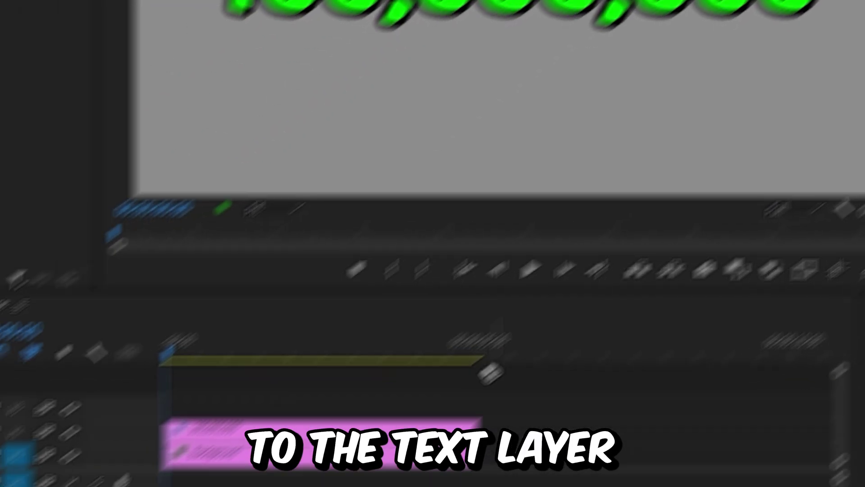
Drag the ProcAmp video effect onto the 100,000,000 text clip on V2
left_click_drag(613, 223, 487, 318)
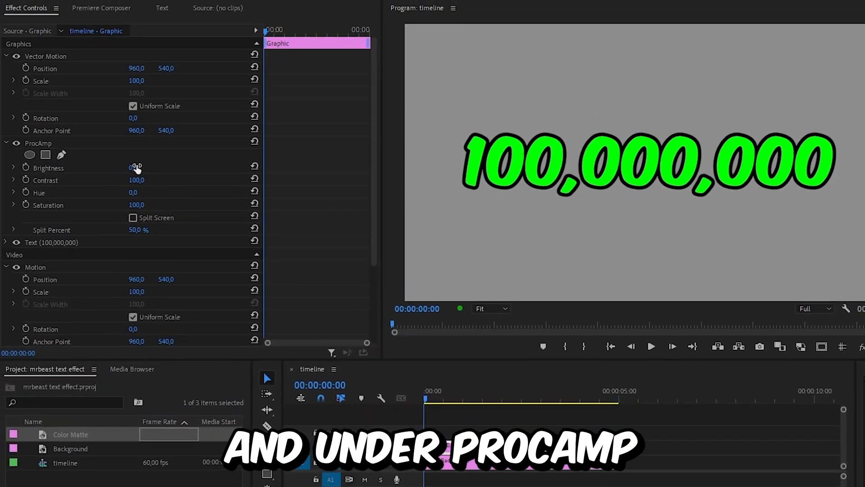
Scrub ProcAmp Brightness up to 100 so the text turns fully white
left_click_drag(129, 162, 142, 167)
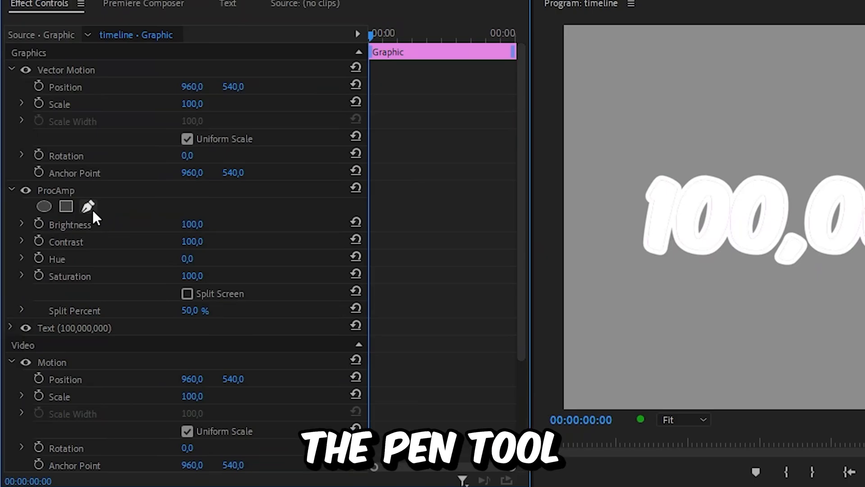
Draw a closed four-point pen mask as a tall narrow rectangle left of the text
left_click(89, 207)
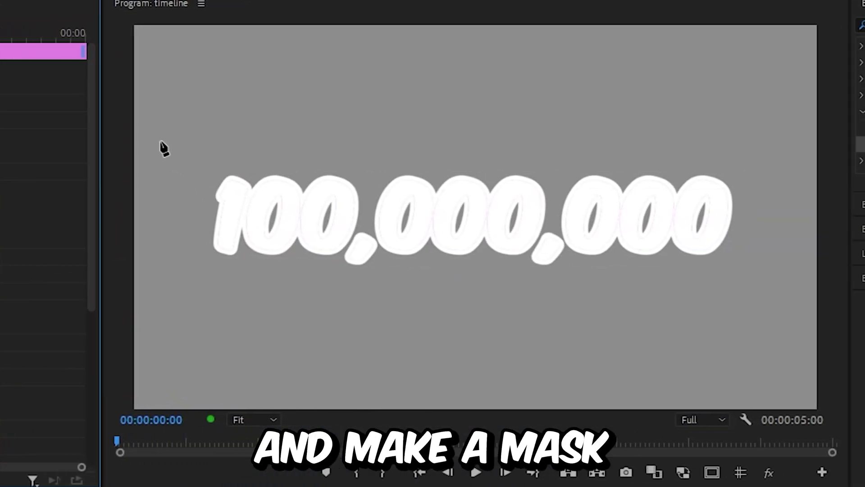
left_click(163, 147)
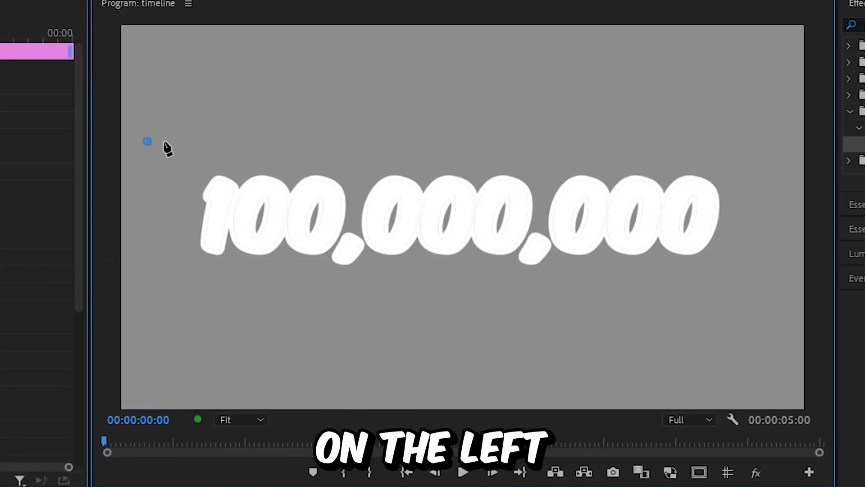
left_click(179, 309)
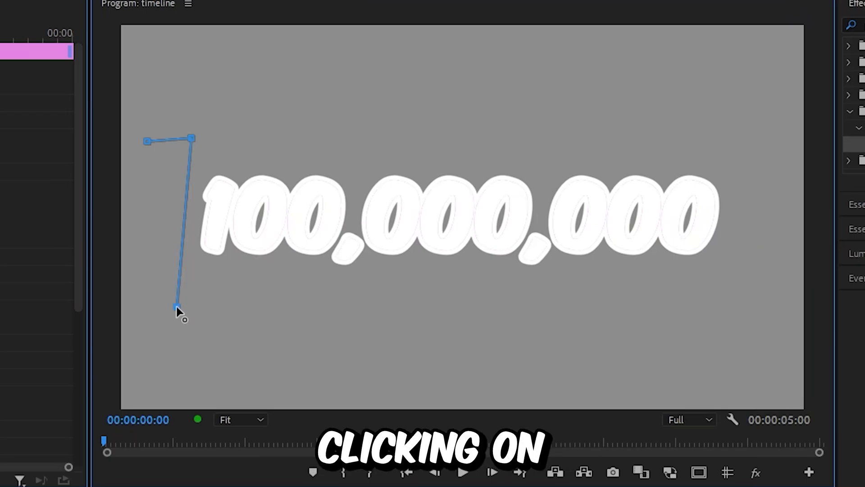
left_click(143, 308)
left_click(147, 142)
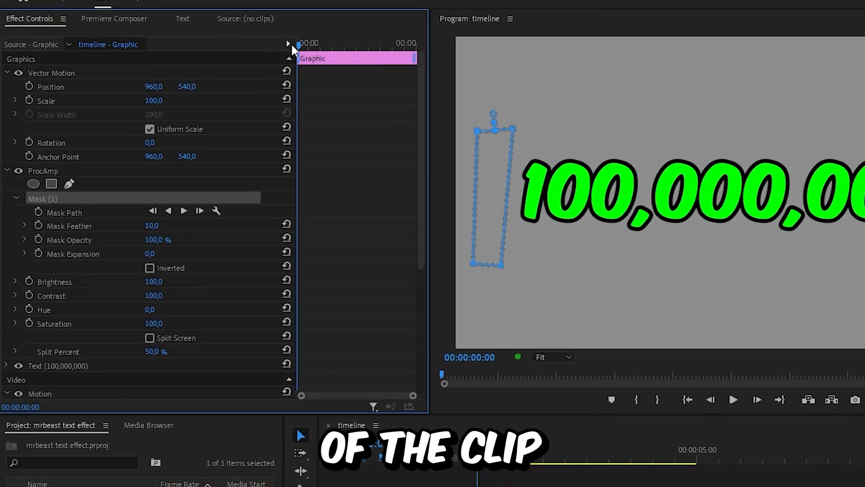
Keyframe Mask Path at the start, then at 00:00:01:20 move the mask right of the text
left_click(39, 213)
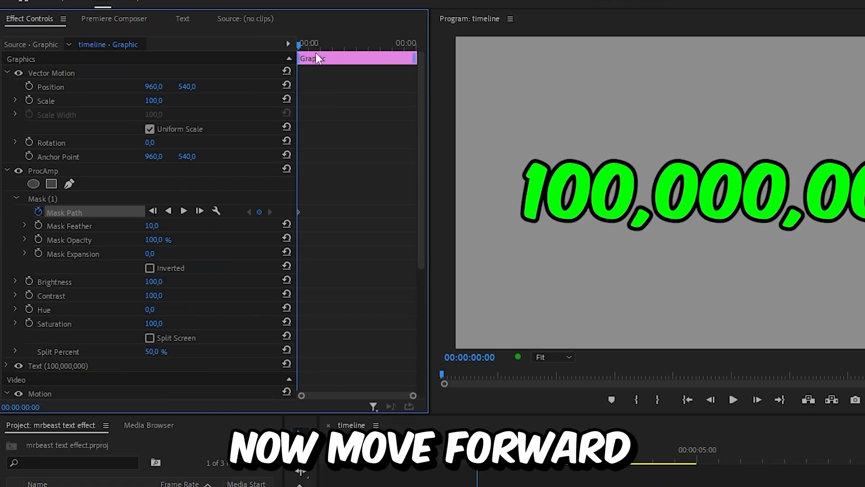
left_click_drag(299, 44, 315, 44)
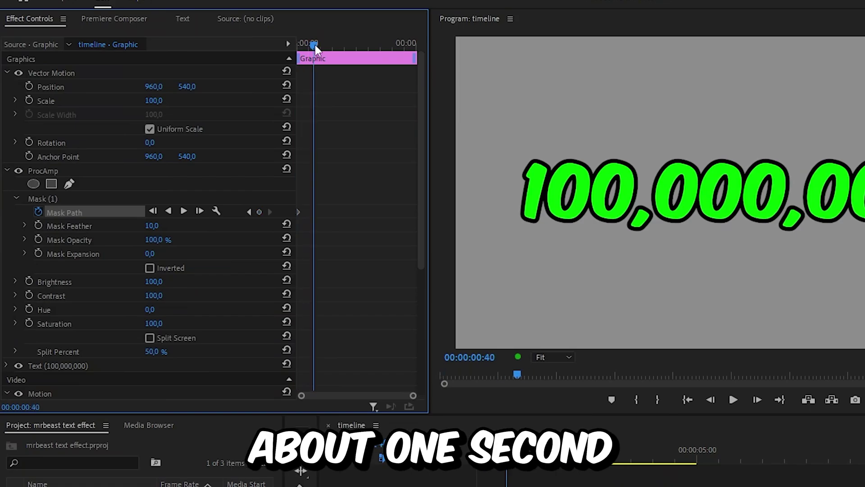
left_click(90, 200)
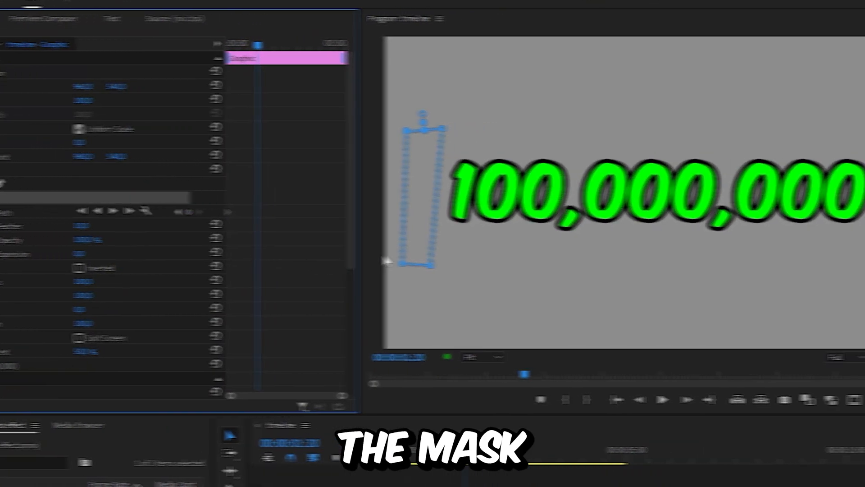
mouse_move(494, 196)
left_mouse_down()
mouse_move(410, 207)
mouse_move(639, 196)
left_mouse_up()
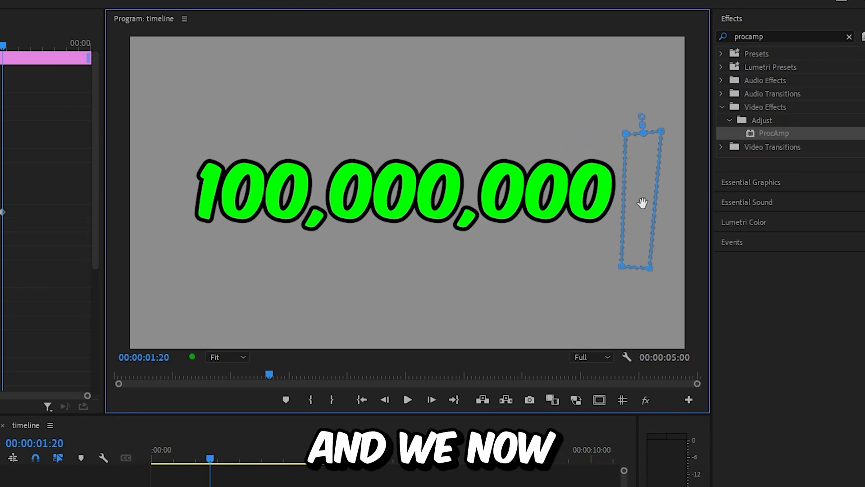
Preview the sweep, raise Mask Feather to about 31 at 0:37, and play the finished shine
key("space")
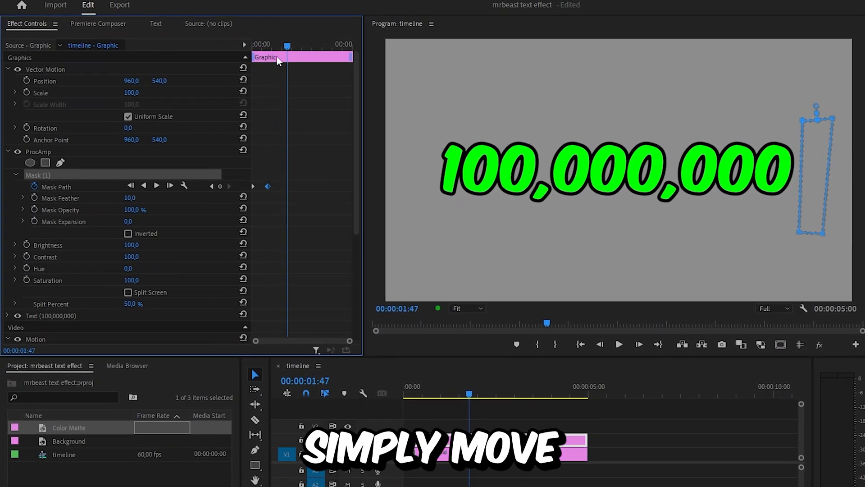
key("space")
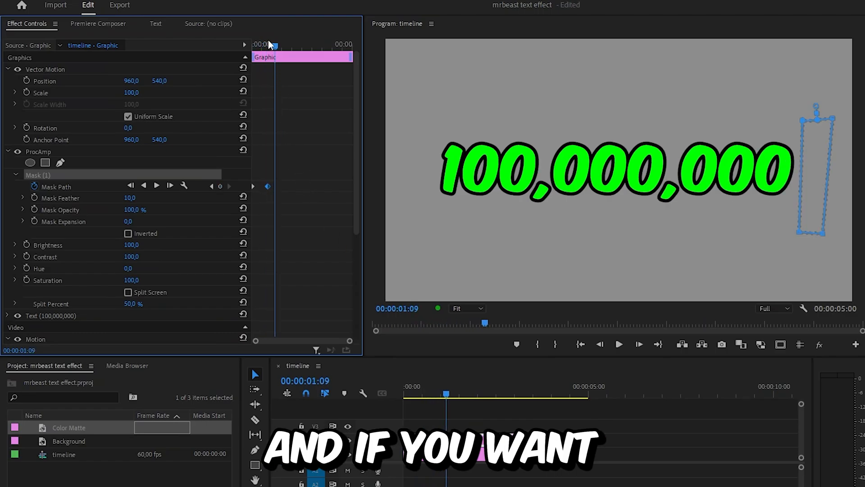
left_click_drag(269, 42, 266, 43)
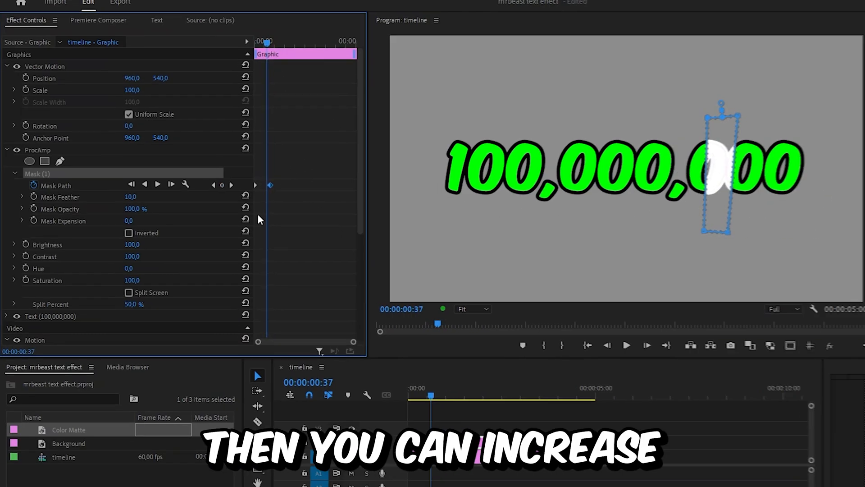
left_click_drag(129, 197, 156, 198)
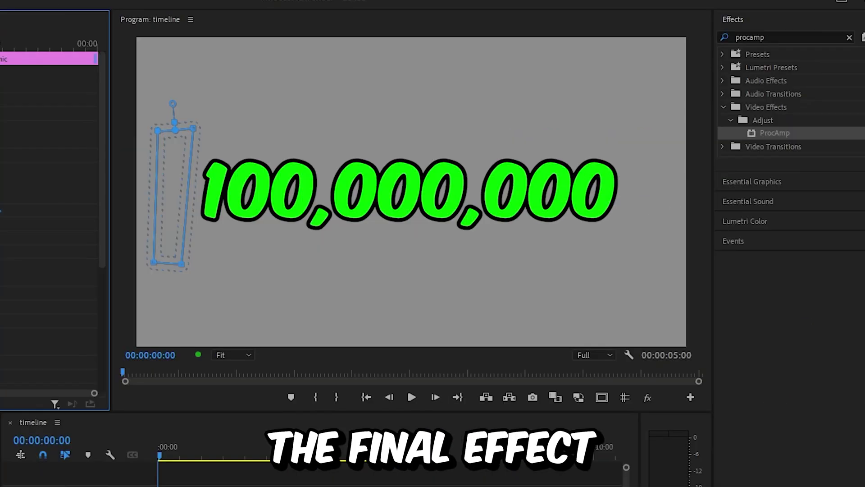
key("space")
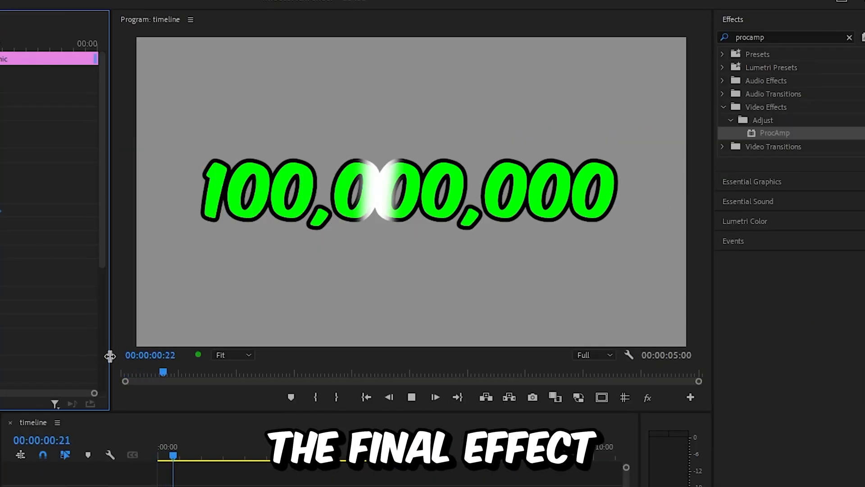